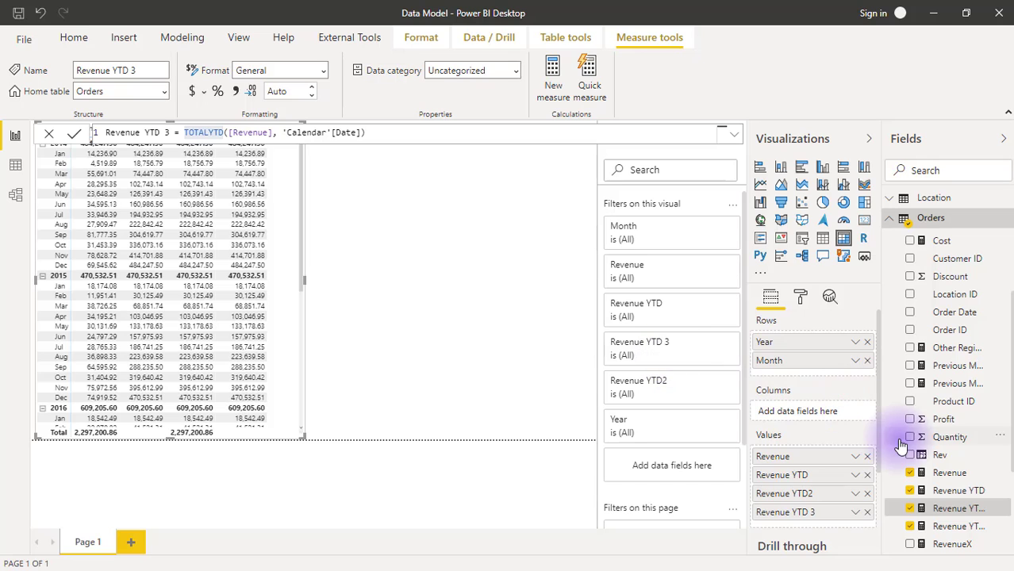
- Remove the Revenue YTD, Revenue YTD2 and Revenue YTD 3 measures from the matrix's values
left_click(867, 475)
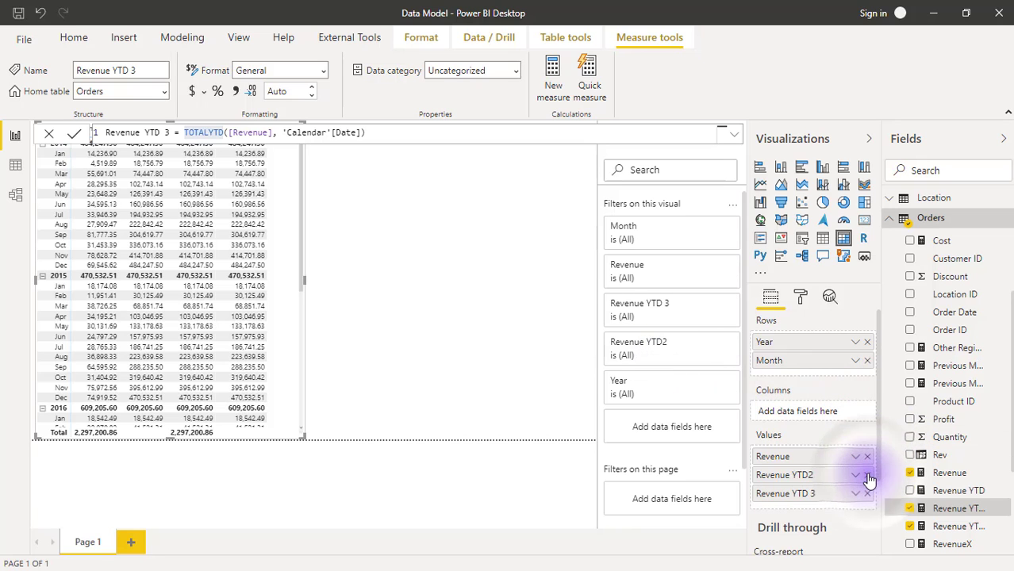
left_click(867, 476)
left_click(868, 475)
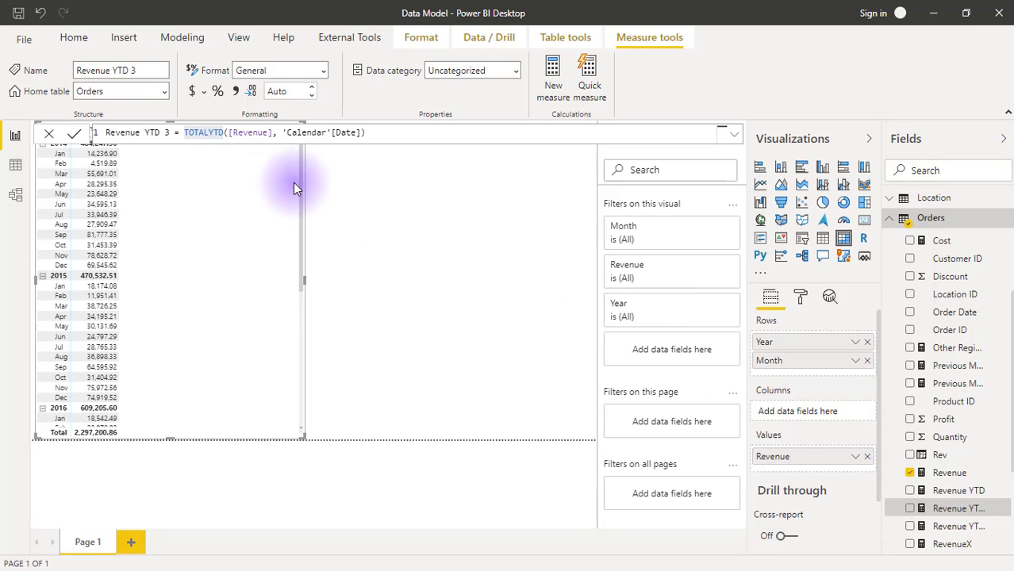
left_click(375, 232)
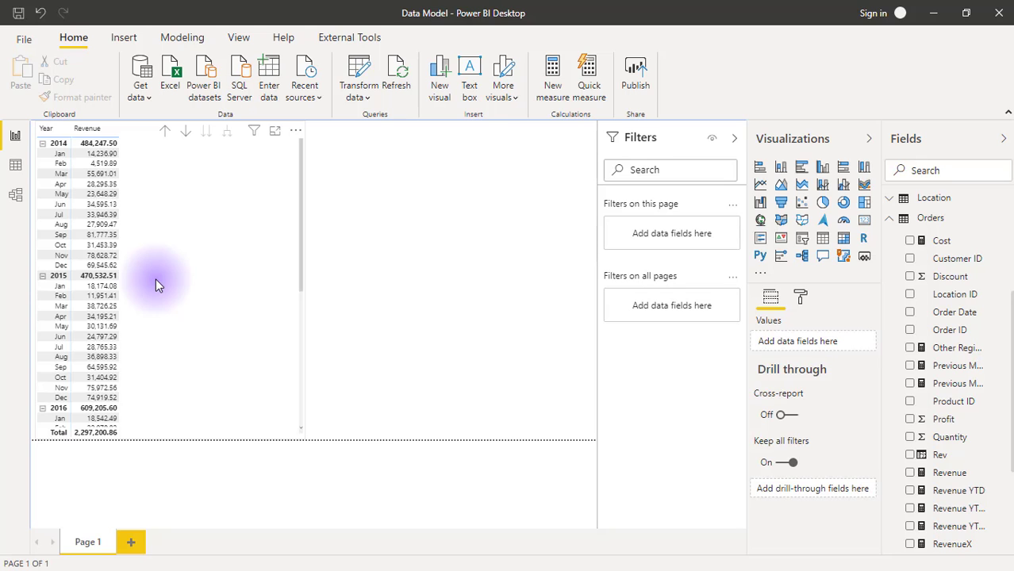
- Create a new measure in the Orders table and name it Revenue SPLY in its formula
right_click(925, 224)
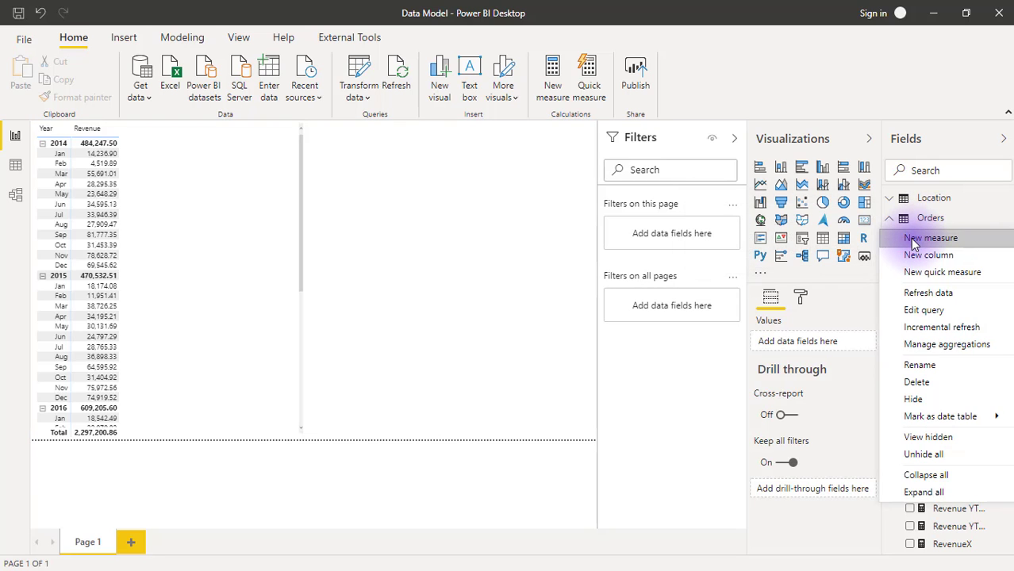
left_click(924, 237)
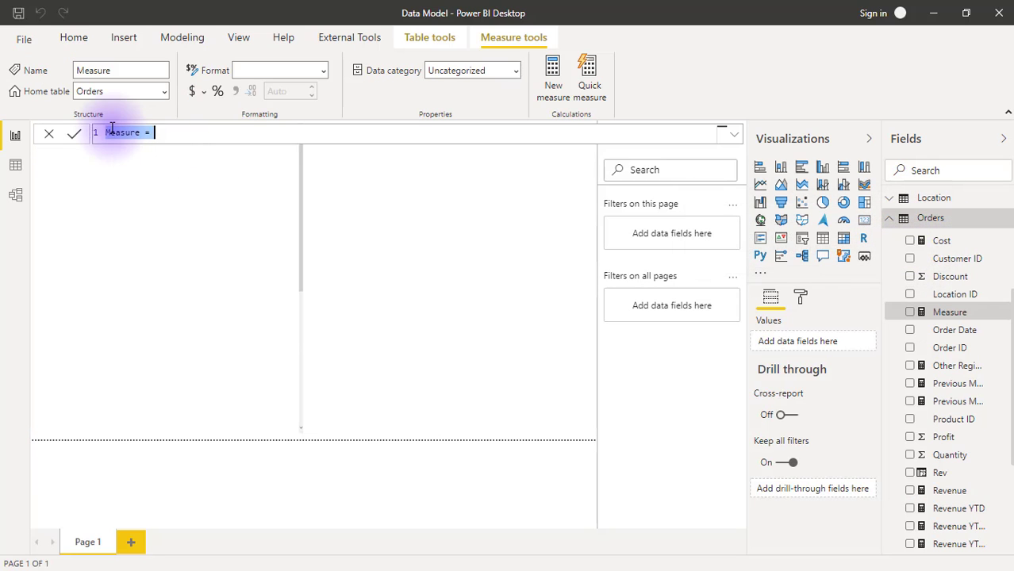
left_click(139, 133)
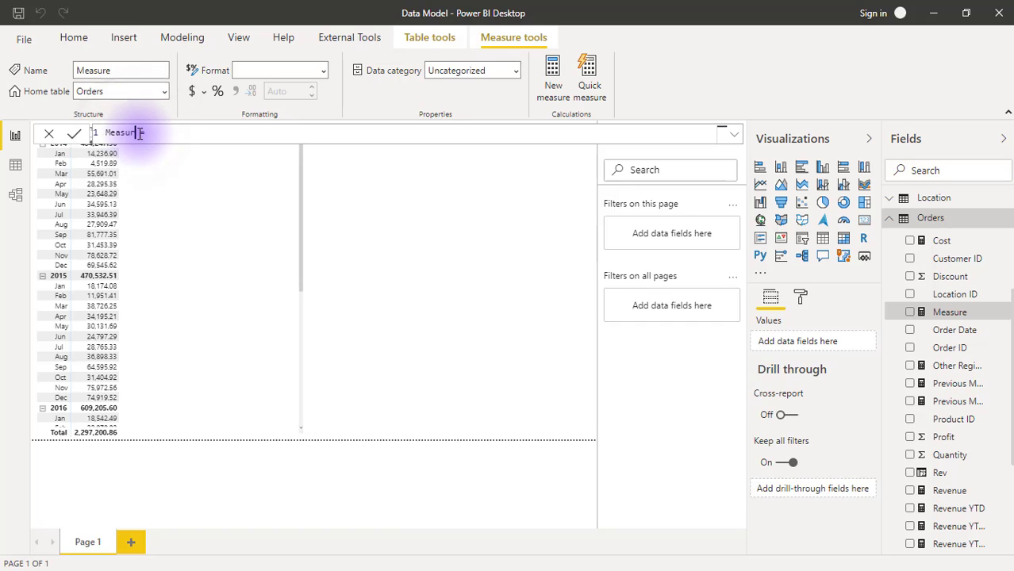
key("BackSpace")
key("BackSpace")
type("Reven")
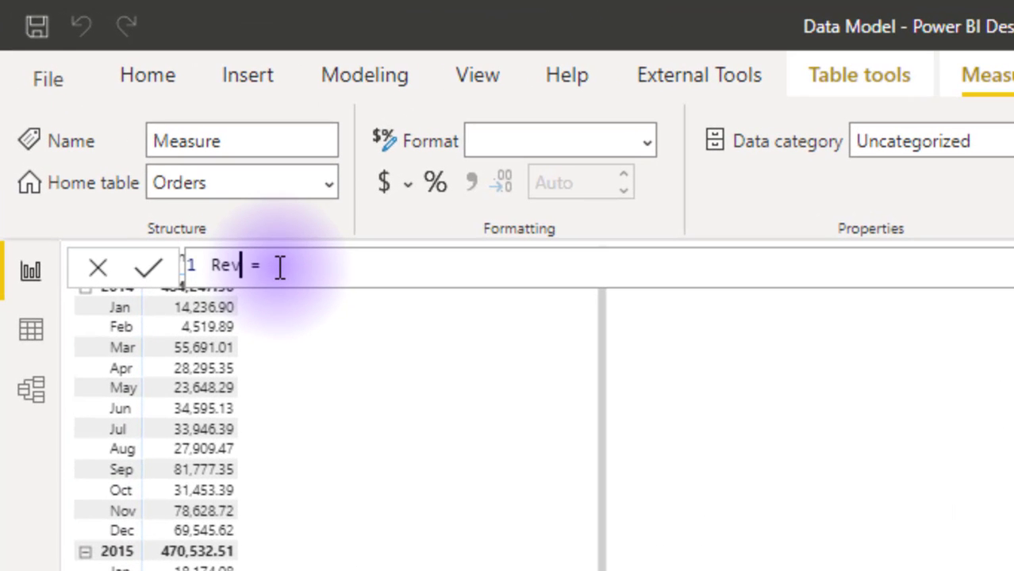
type("ue SPLY")
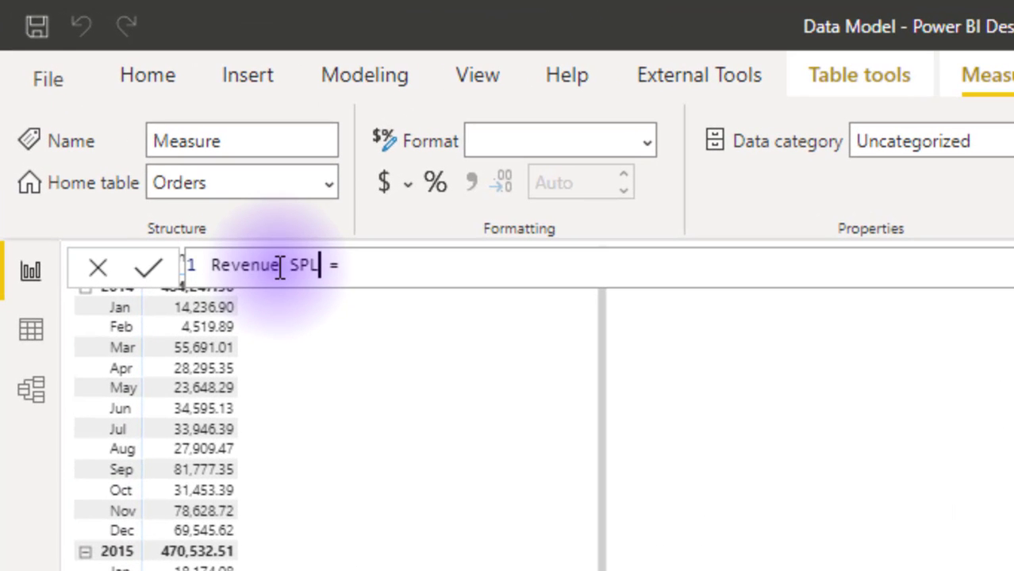
- Begin the Revenue SPLY formula with CALCULATE([Revenue], and continue on a new line for the filter argument
left_click(385, 268)
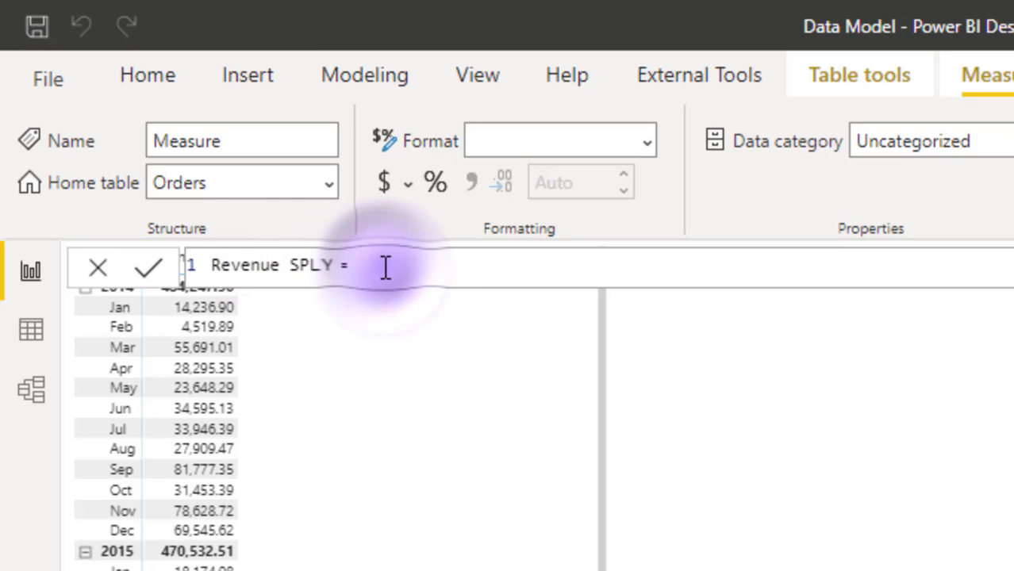
type("CAL")
key("Tab")
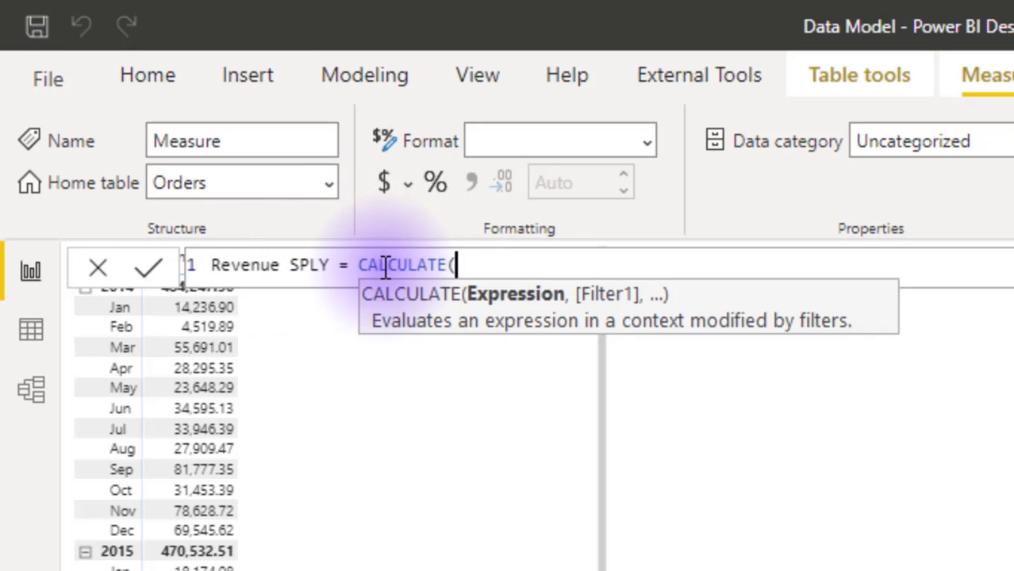
type("reve")
key("Tab")
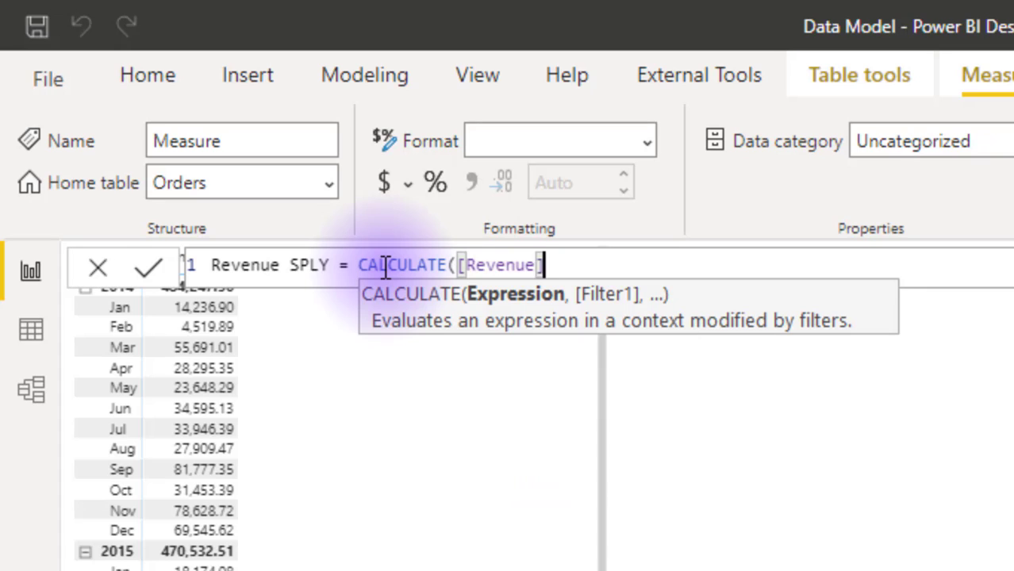
type(",")
key("shift+Return")
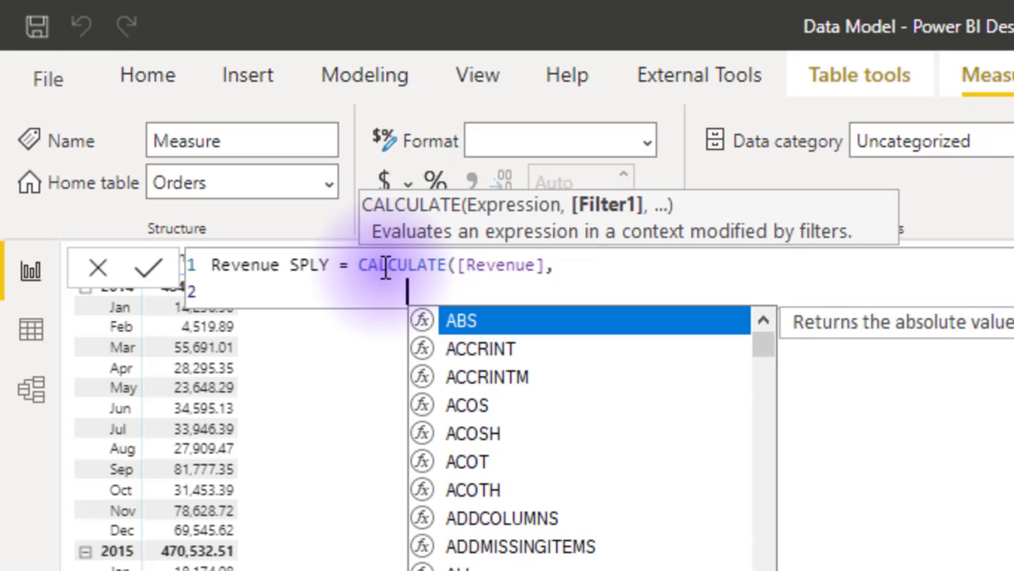
- Add SAMEPERIODLASTYEAR('Calendar'[Date]) as the CALCULATE filter, close the formula and commit the measure
type("sam")
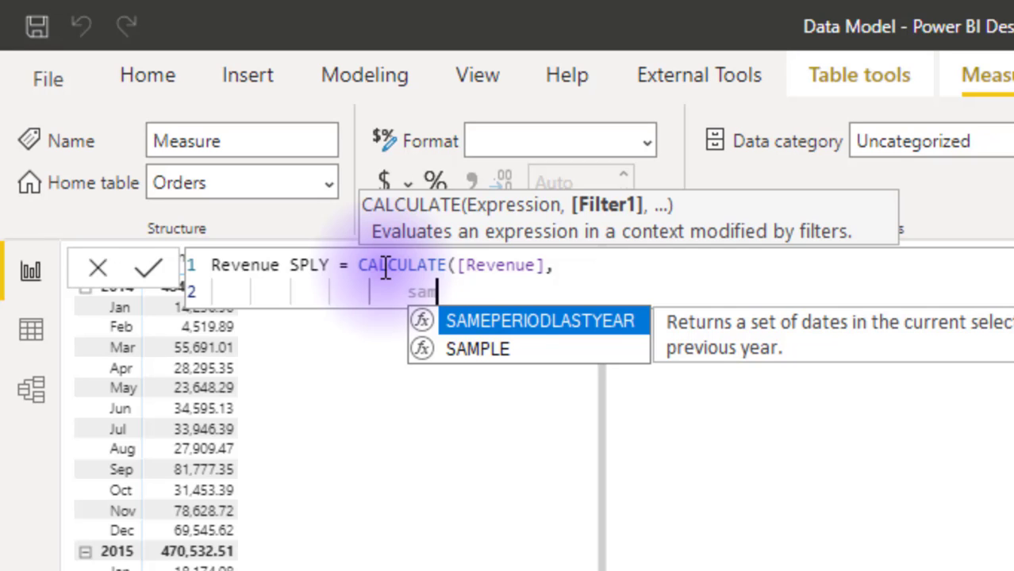
key("Tab")
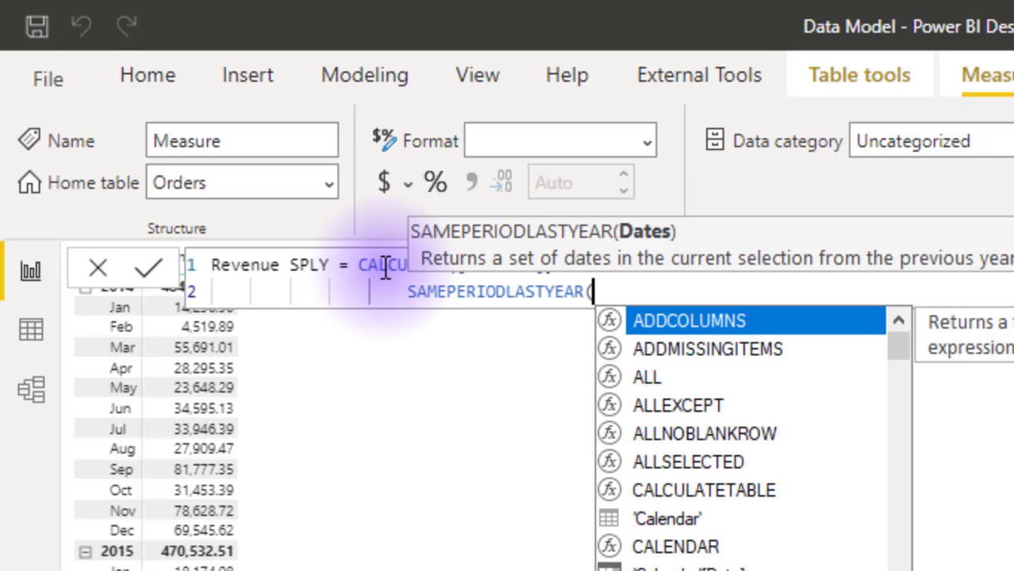
type("cal")
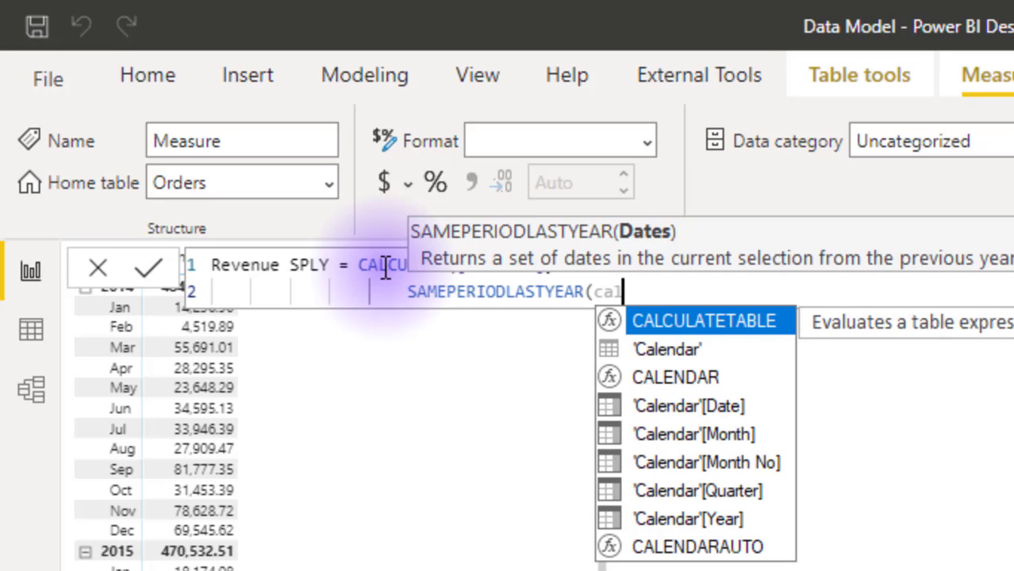
key("Down")
key("Down")
key("Down")
key("Tab")
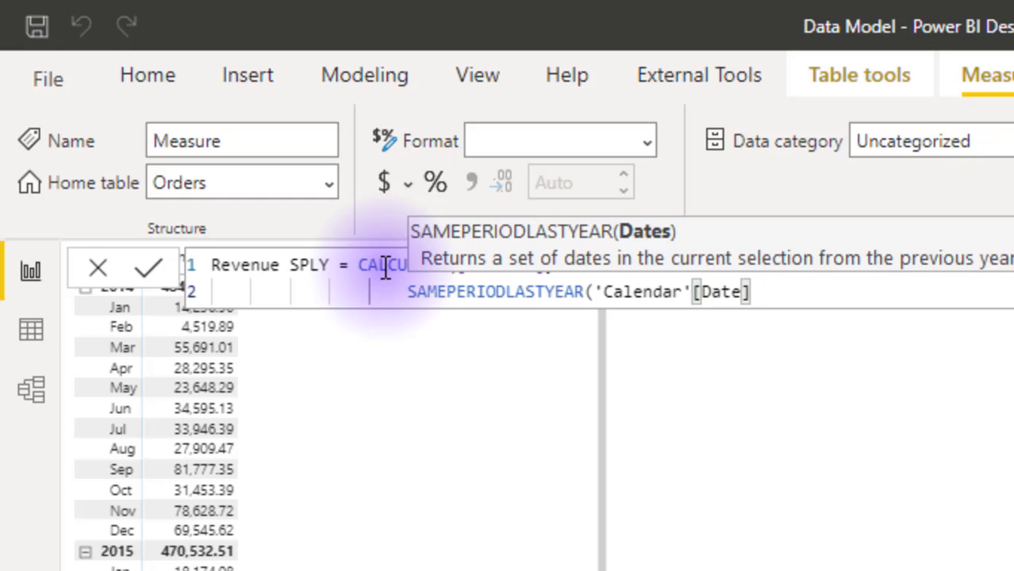
type(")")
key("Return")
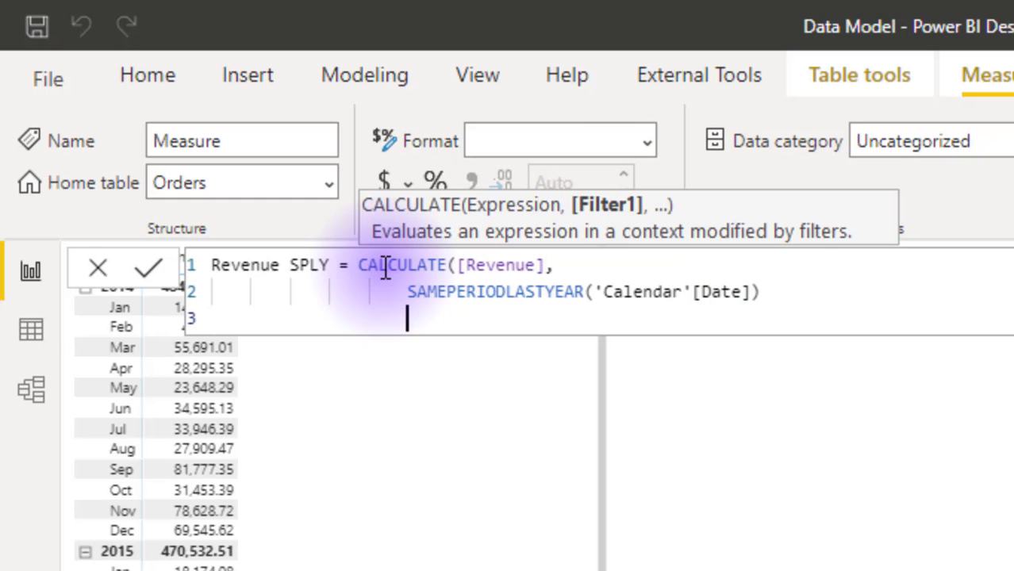
type(")")
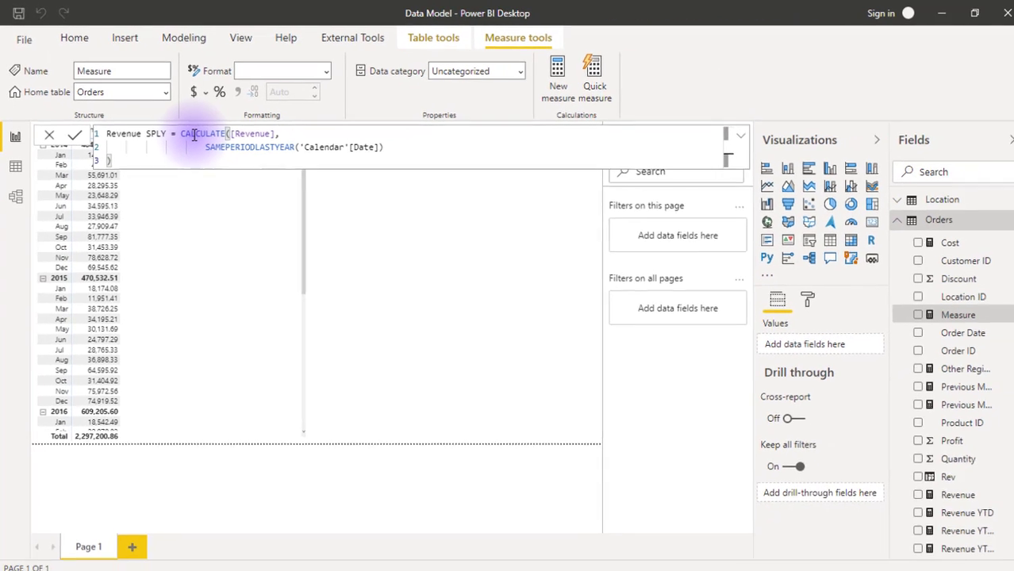
key("Return")
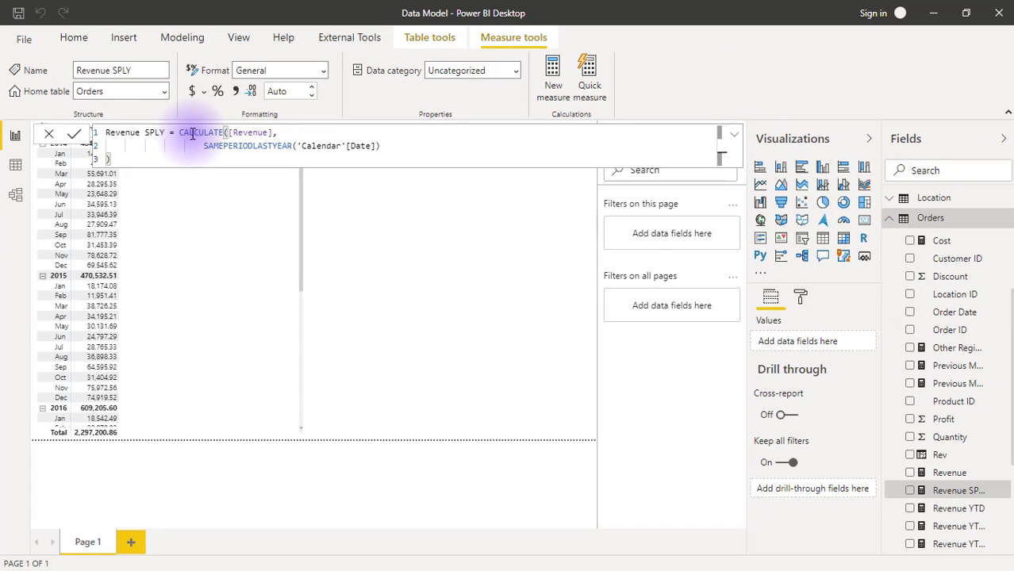
- Add the Revenue SPLY measure to the matrix's values and compare it with Revenue across the 2015 to 2017 rows
left_click(297, 229)
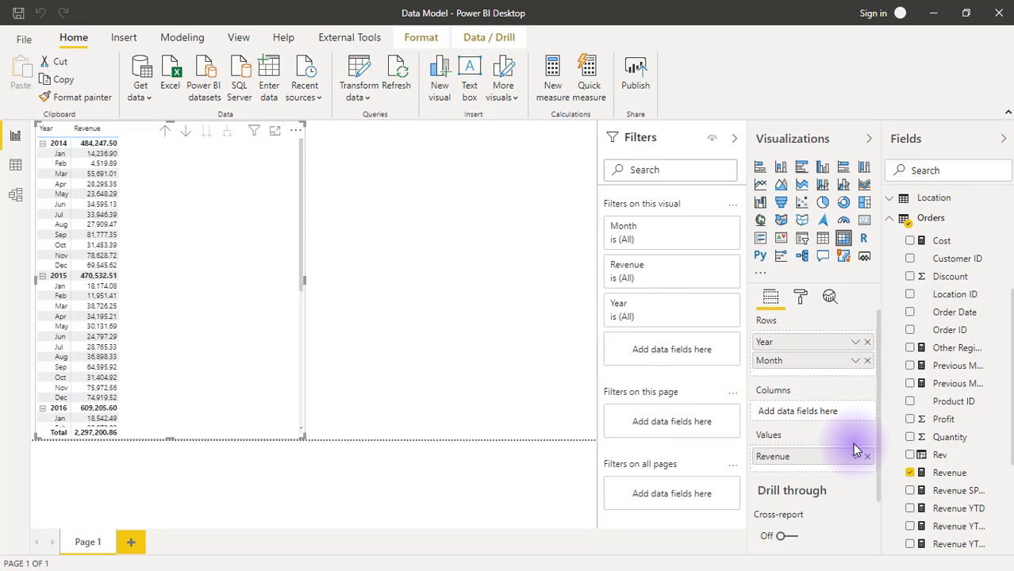
left_click(910, 491)
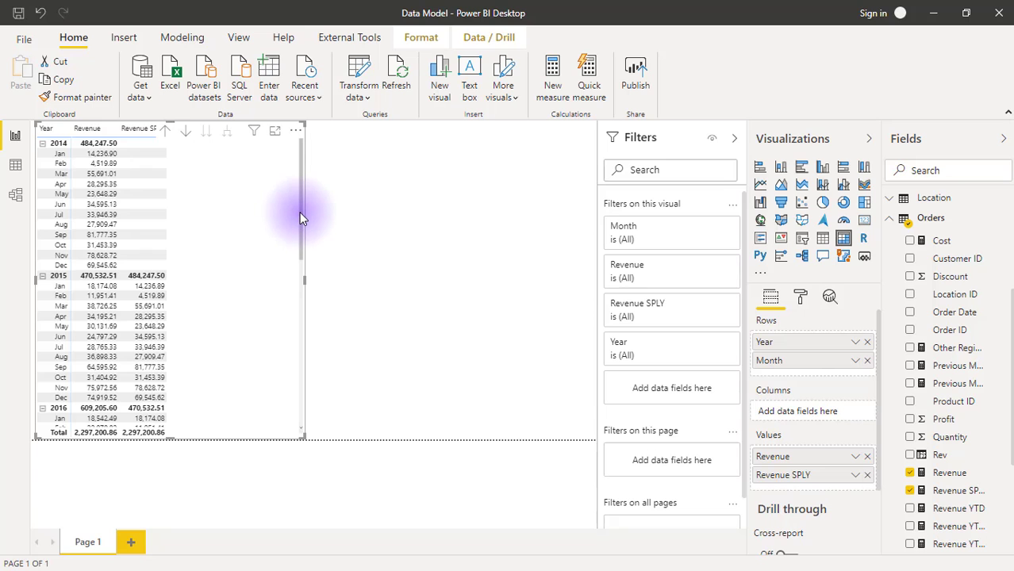
left_click_drag(299, 212, 298, 291)
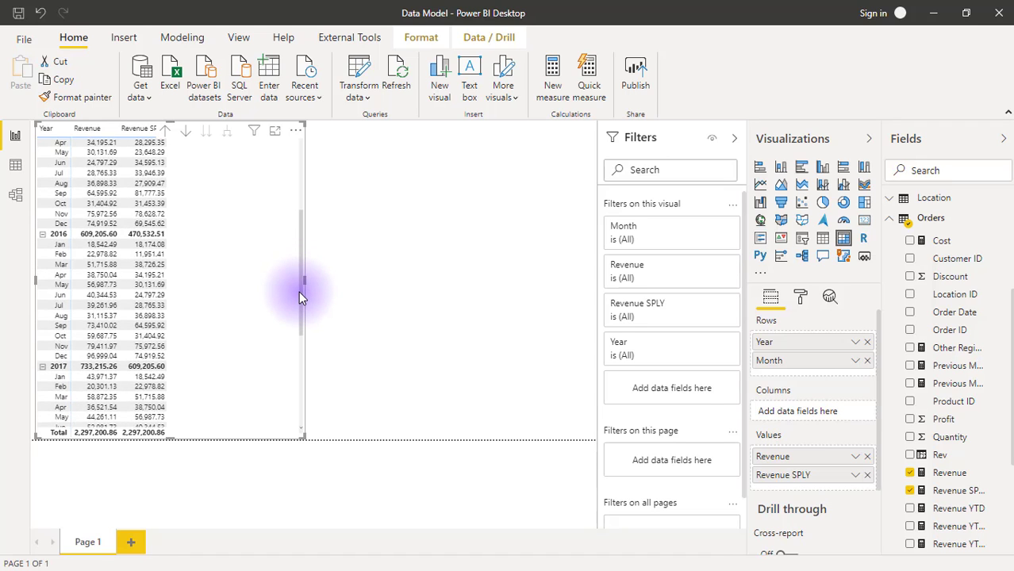